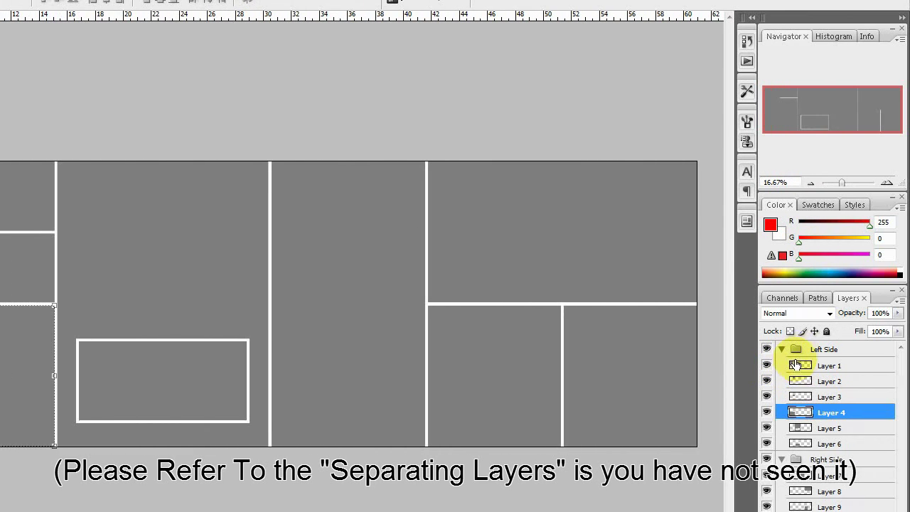
# Collapse both the Left Side and Right Side groups in the Layers panel
pyautogui.click(808, 352)
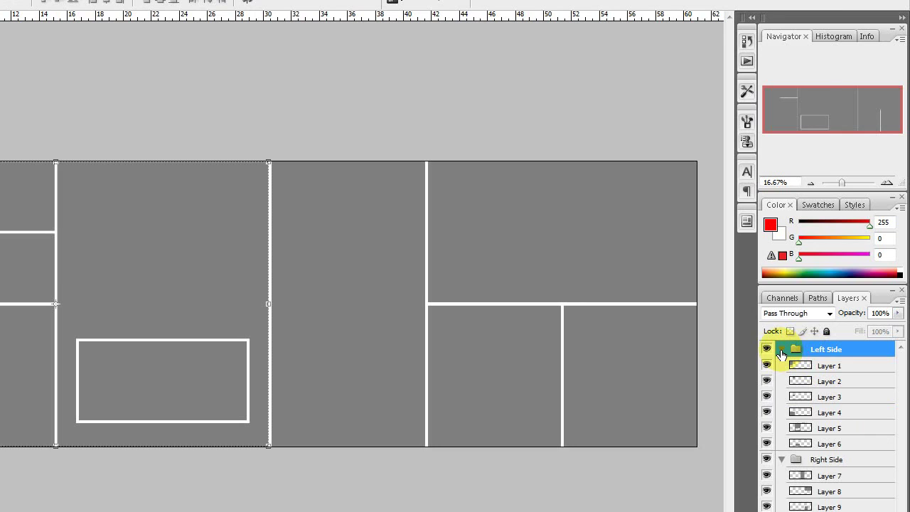
pyautogui.click(781, 350)
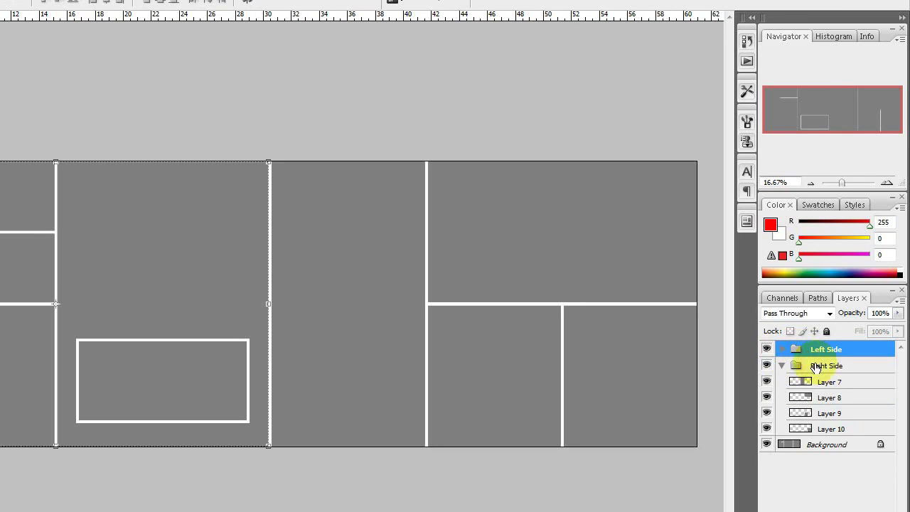
pyautogui.click(820, 366)
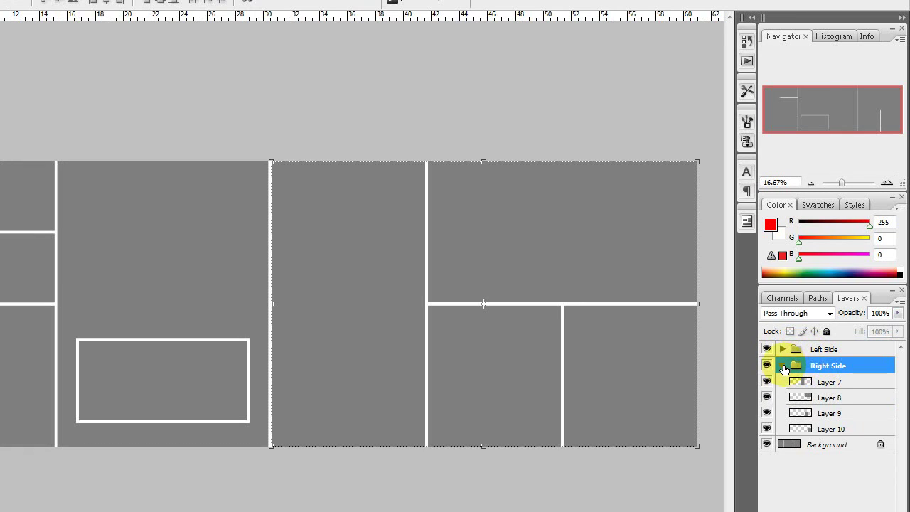
pyautogui.click(781, 366)
# Expand the Left Side group and select Layers 1, 5 and 2 to locate each box
pyautogui.click(781, 350)
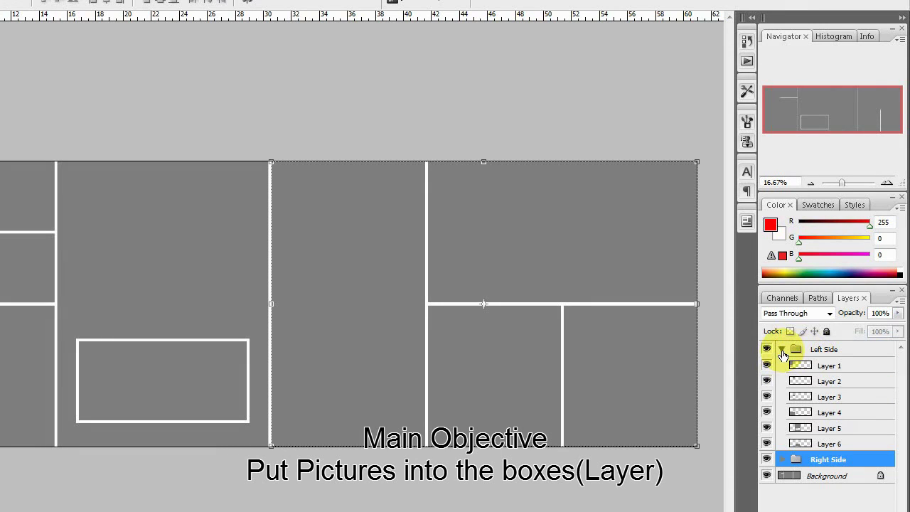
pyautogui.click(799, 365)
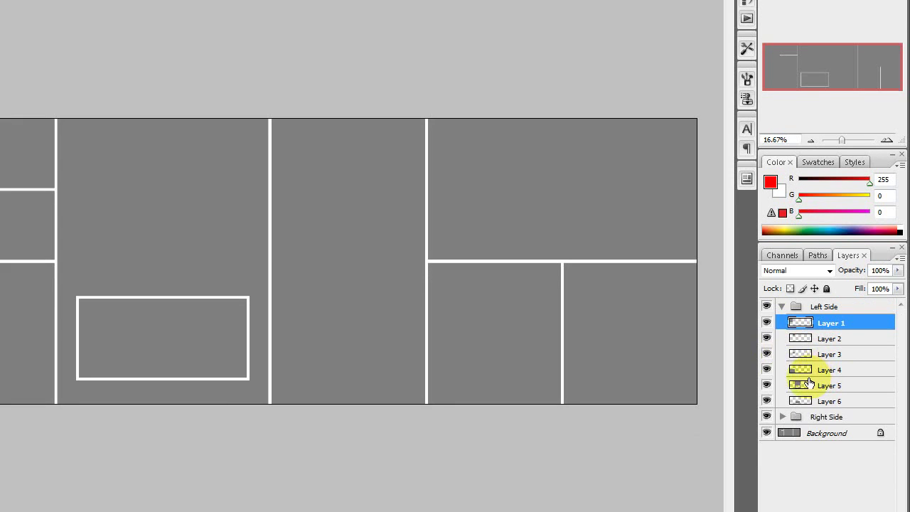
pyautogui.click(803, 384)
pyautogui.click(808, 338)
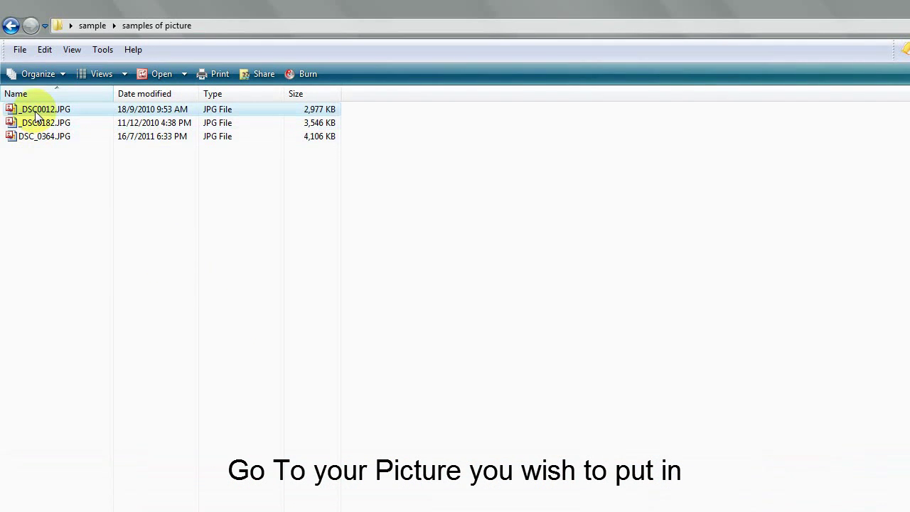
# Carry the first JPG photo from Explorer over to the Photoshop window
pyautogui.moveTo(36, 115)
pyautogui.mouseDown()
pyautogui.moveTo(167, 202)
pyautogui.moveTo(451, 240)
pyautogui.mouseUp()
pyautogui.hotkey('alt', 'Tab')
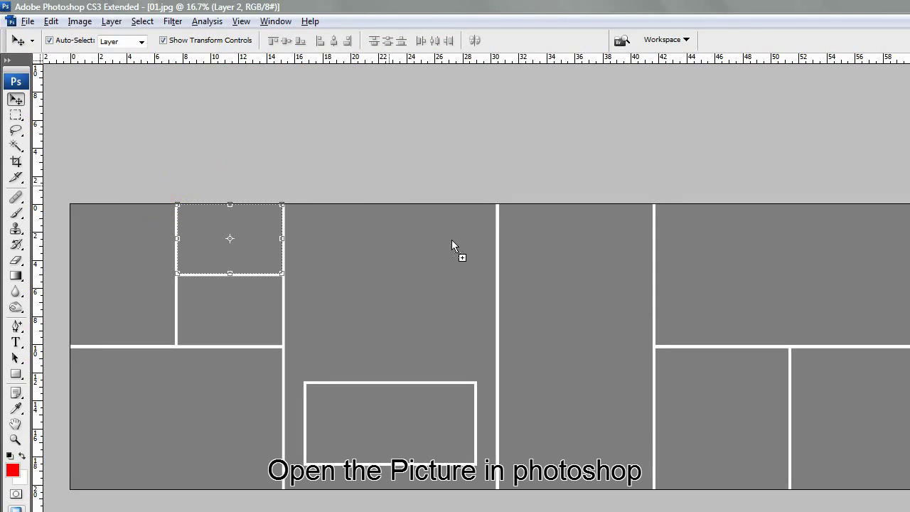
# Open the eye photo and copy its layer into the template's Left Side group
pyautogui.moveTo(459, 306); pyautogui.dragTo(459, 306)
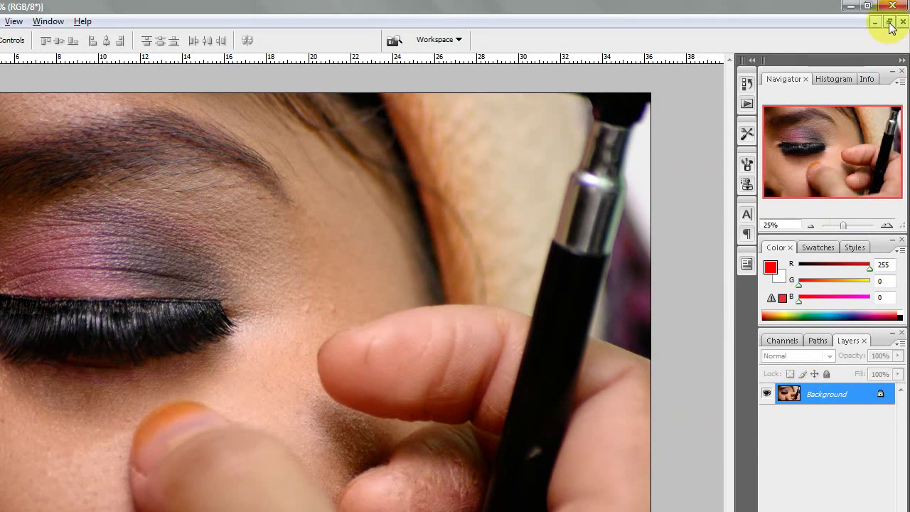
pyautogui.click(890, 23)
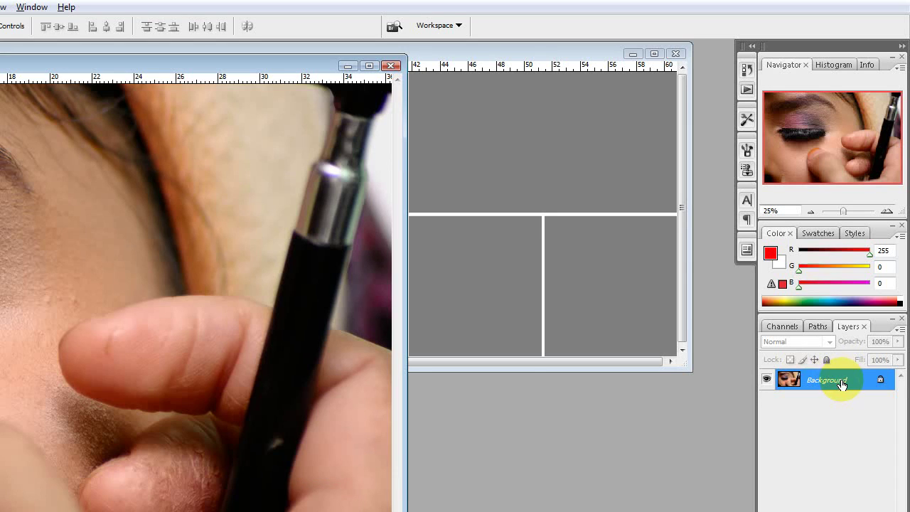
pyautogui.moveTo(841, 384)
pyautogui.mouseDown()
pyautogui.moveTo(523, 243)
pyautogui.moveTo(511, 197)
pyautogui.mouseUp()
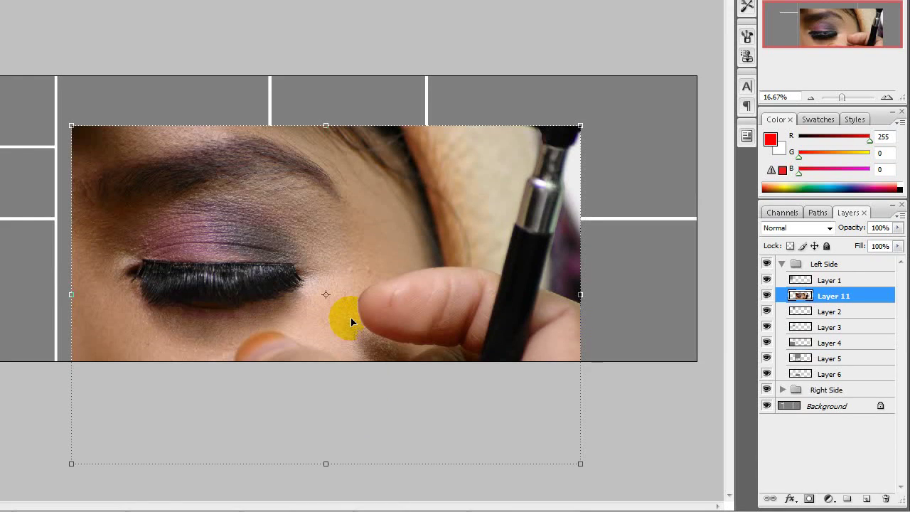
# Use Free Transform to move the eye photo over the template's left-side boxes
pyautogui.moveTo(351, 322); pyautogui.dragTo(198, 285)
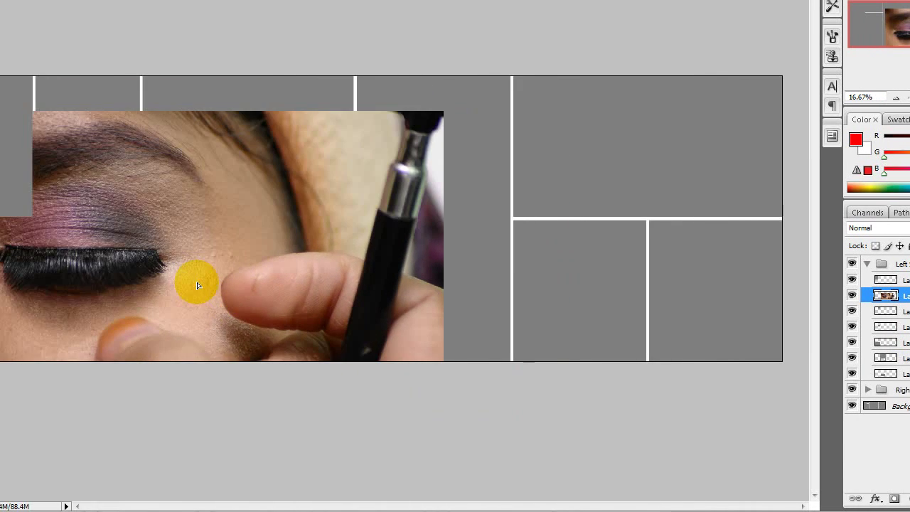
pyautogui.hotkey('ctrl', 't')
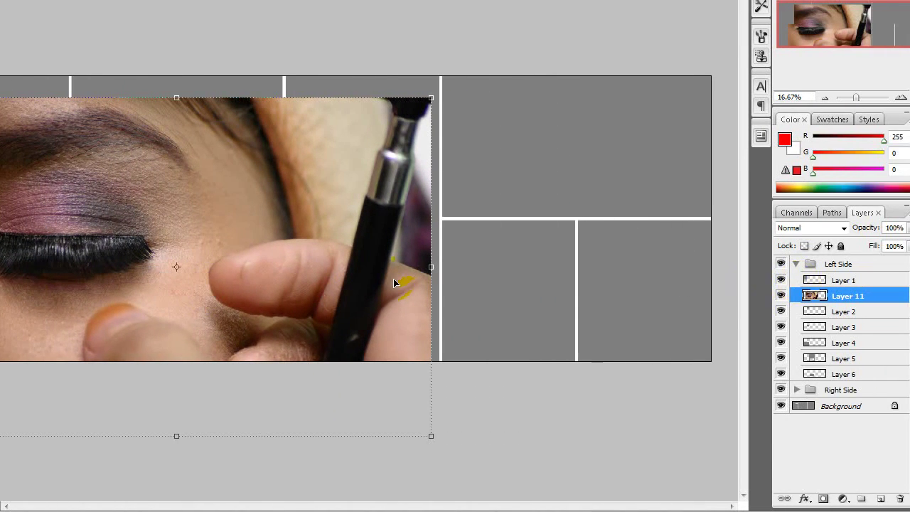
pyautogui.moveTo(267, 268); pyautogui.dragTo(211, 267)
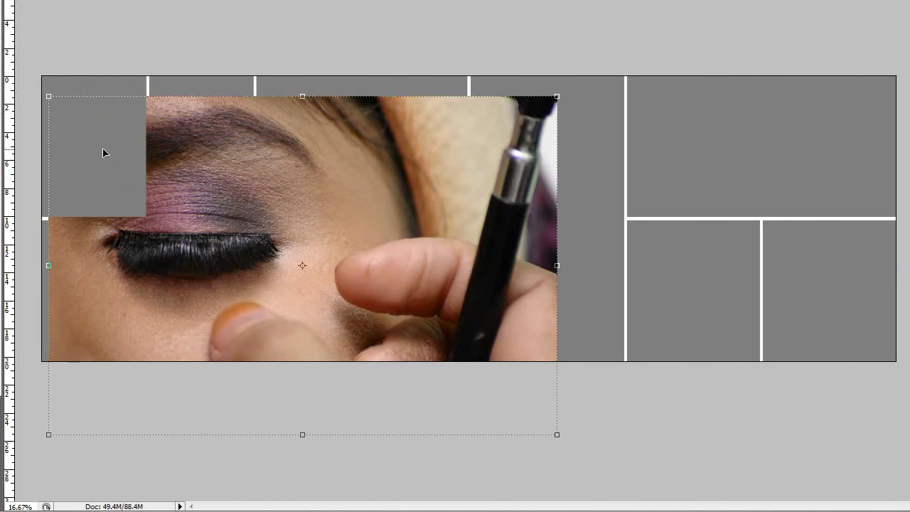
pyautogui.moveTo(259, 280); pyautogui.dragTo(354, 284)
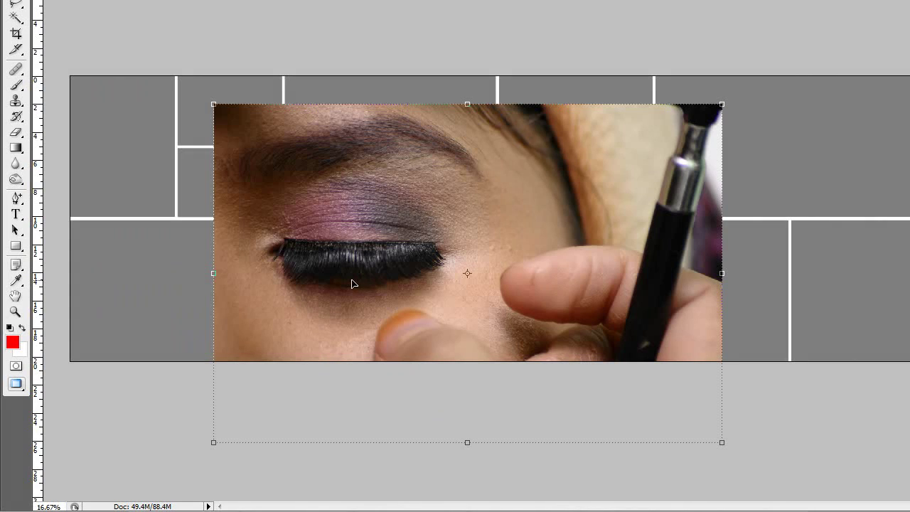
pyautogui.click(168, 278)
pyautogui.click(379, 281)
pyautogui.click(162, 281)
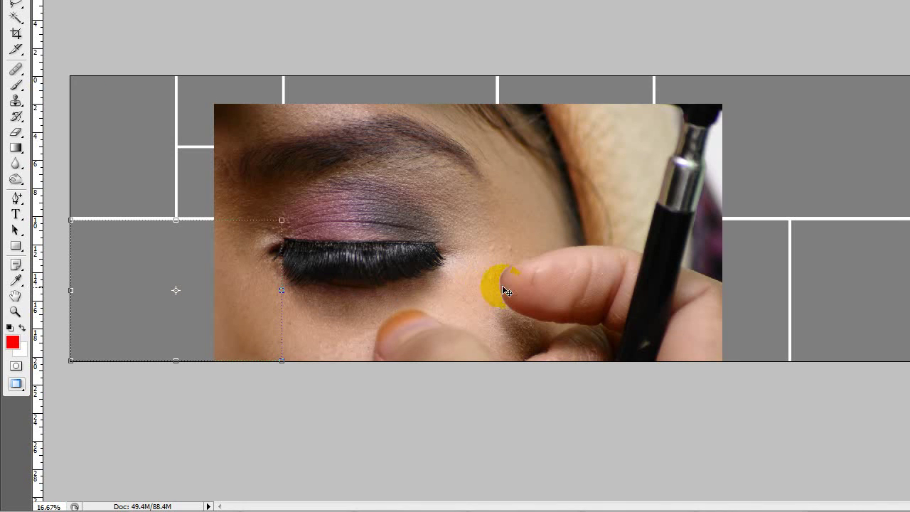
pyautogui.moveTo(532, 290); pyautogui.dragTo(329, 295)
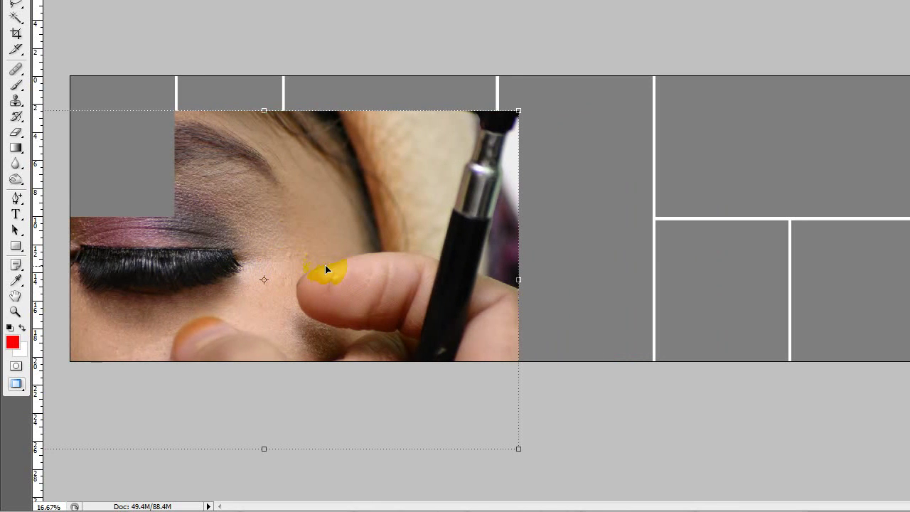
pyautogui.moveTo(324, 268); pyautogui.dragTo(528, 271)
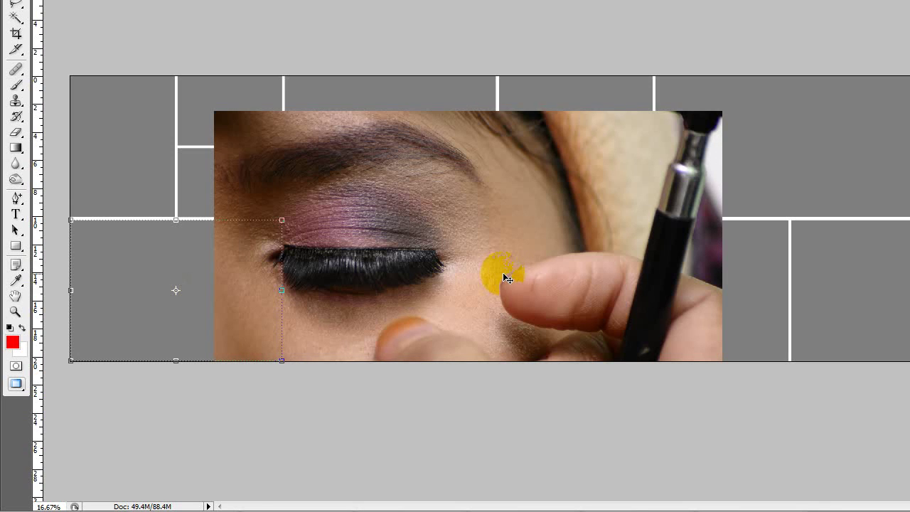
pyautogui.moveTo(504, 277); pyautogui.dragTo(280, 293)
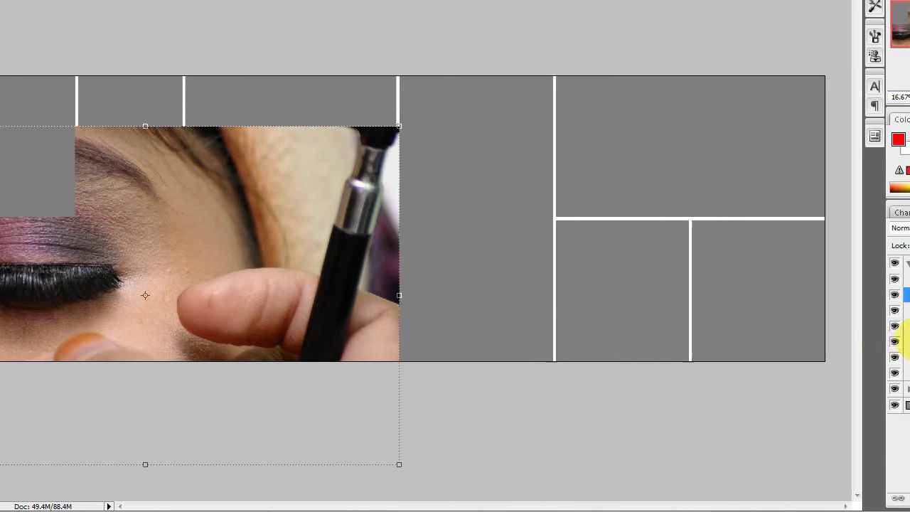
# Move Layer 11 above Layer 4 and apply Create Clipping Mask to it
pyautogui.click(797, 343)
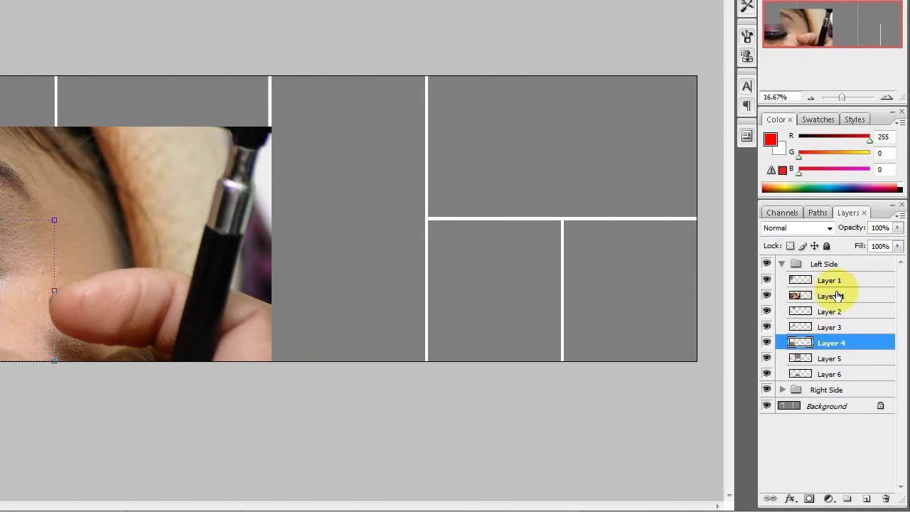
pyautogui.click(805, 297)
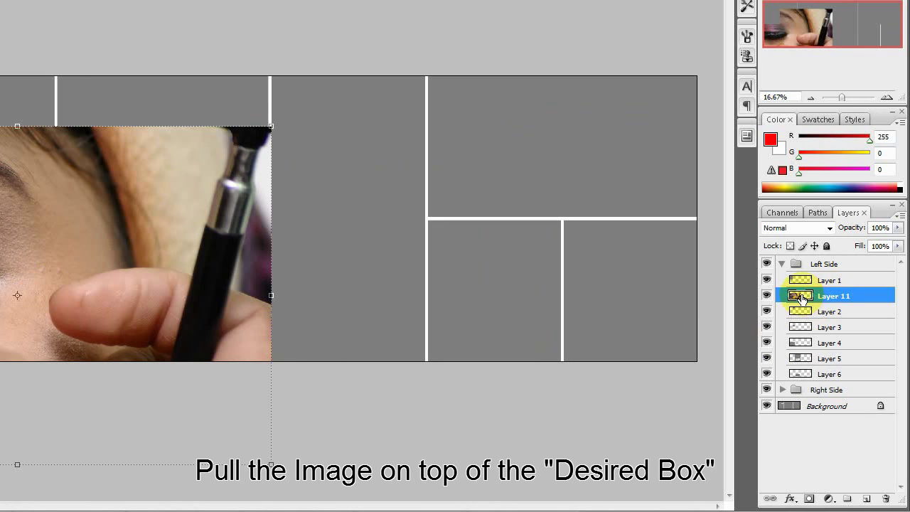
pyautogui.moveTo(801, 298); pyautogui.dragTo(799, 329)
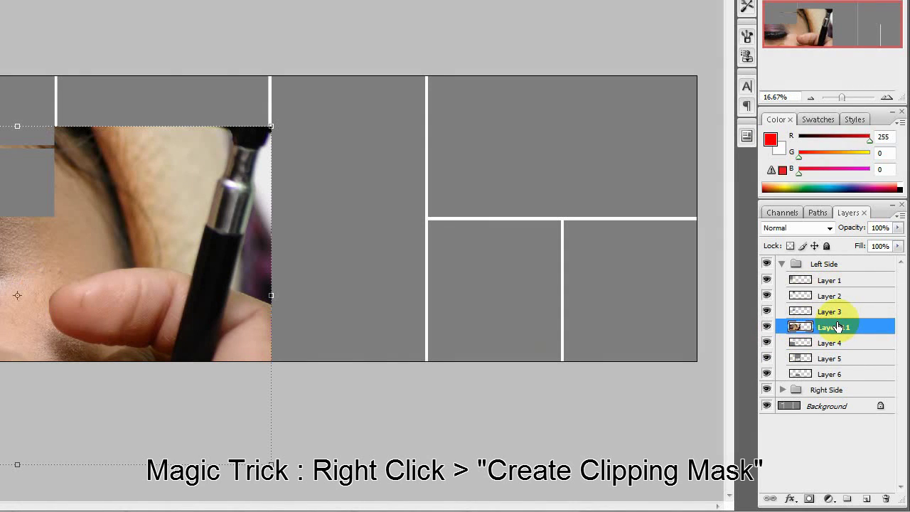
pyautogui.rightClick(833, 328)
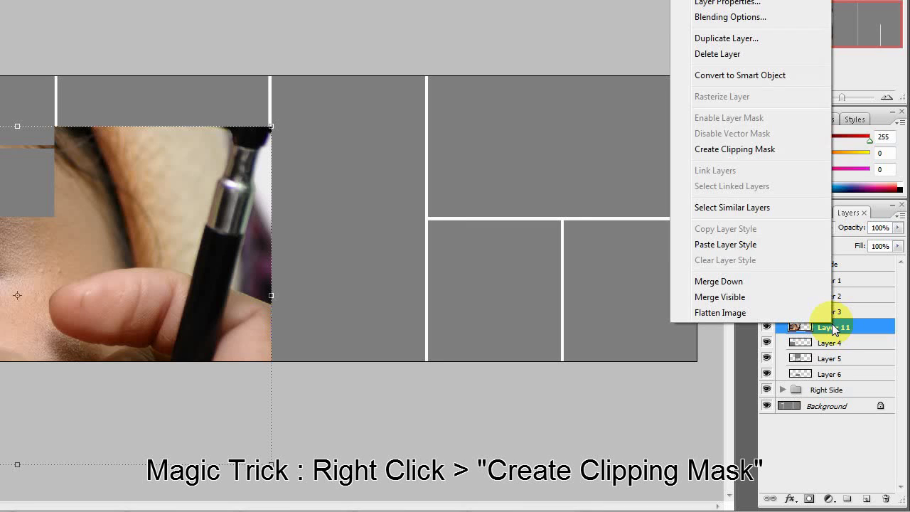
pyautogui.click(755, 150)
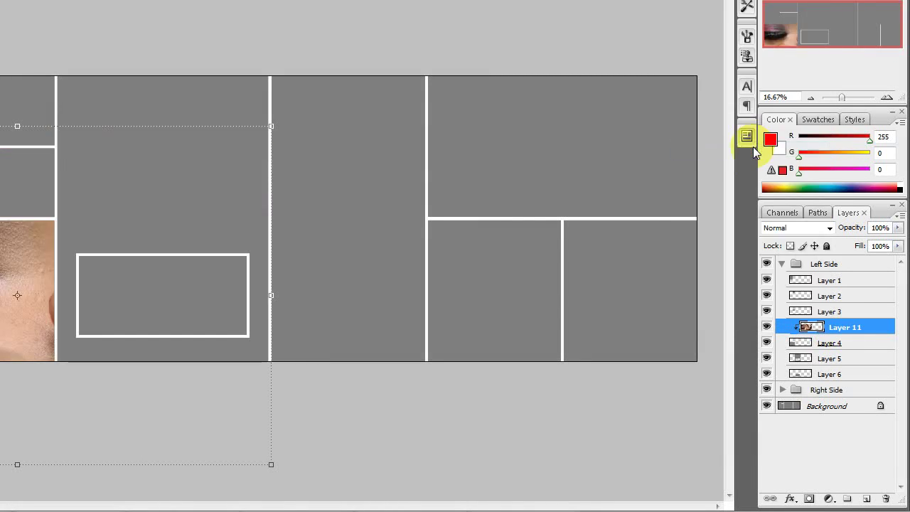
# Scale the eye photo down and shift it down-left into the lower-left box
pyautogui.click(806, 327)
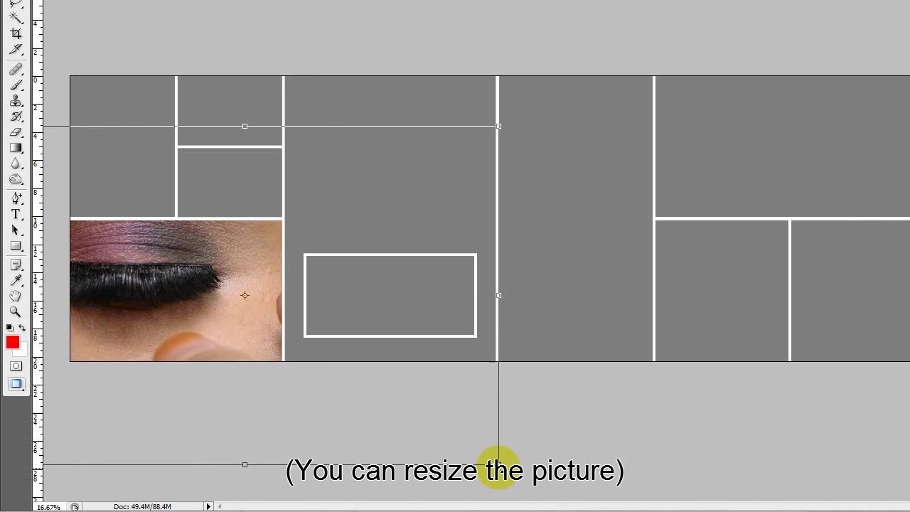
pyautogui.moveTo(497, 465); pyautogui.dragTo(340, 377)
pyautogui.moveTo(253, 298); pyautogui.dragTo(230, 315)
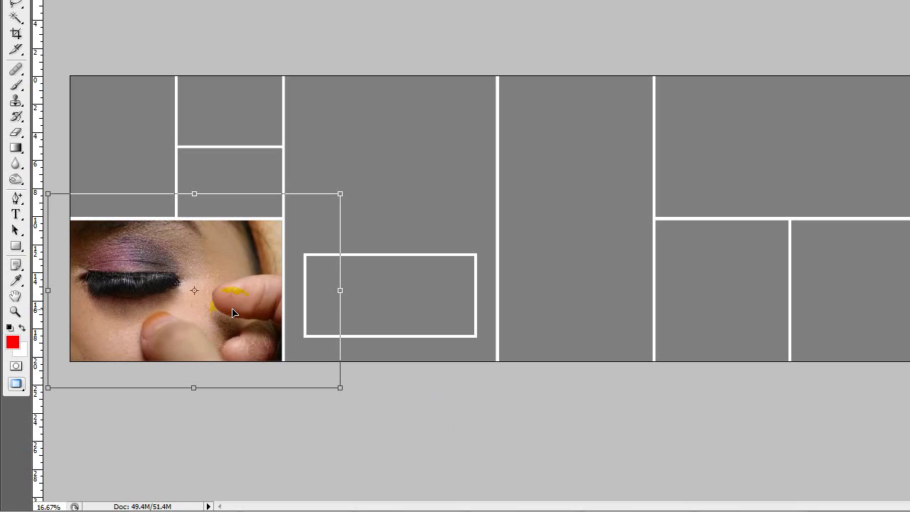
pyautogui.hotkey('shift', 'Down')
pyautogui.hotkey('shift', 'Down')
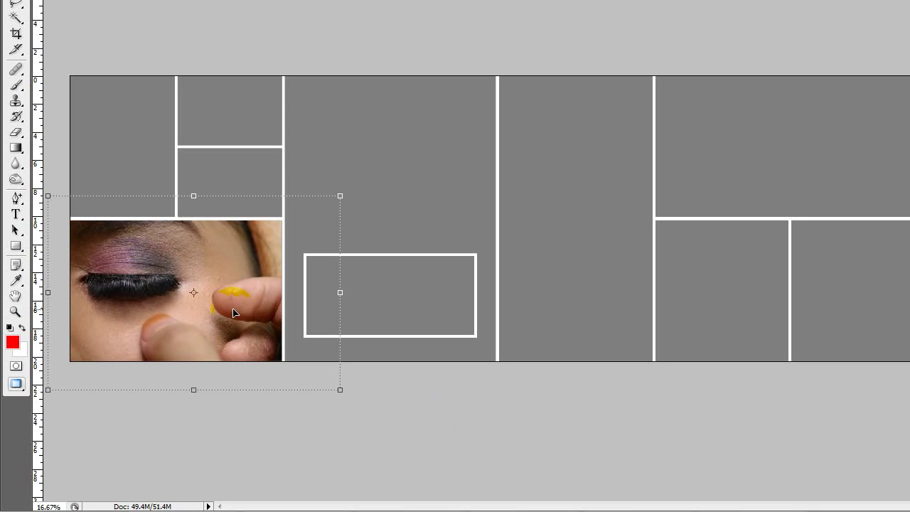
pyautogui.click(196, 313)
# Check the fit by selecting Layer 4 and Layer 11, then the tall middle box
pyautogui.click(842, 323)
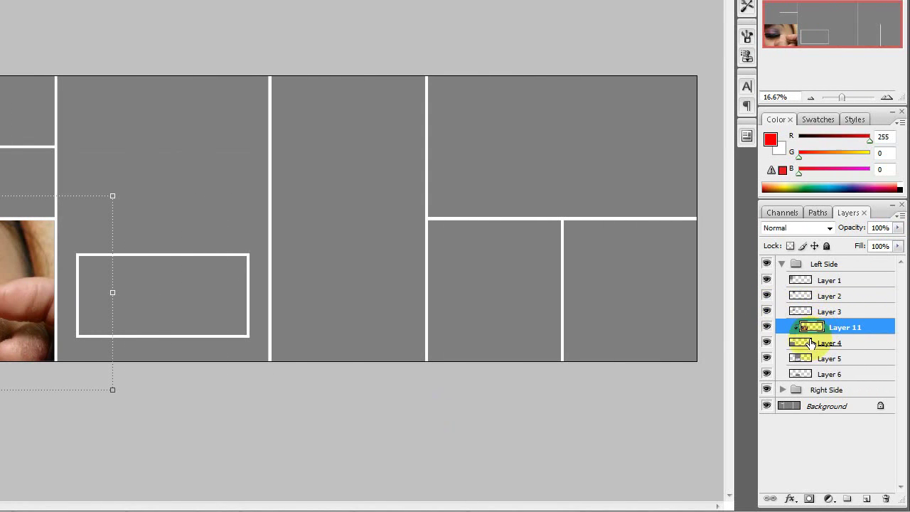
pyautogui.click(811, 342)
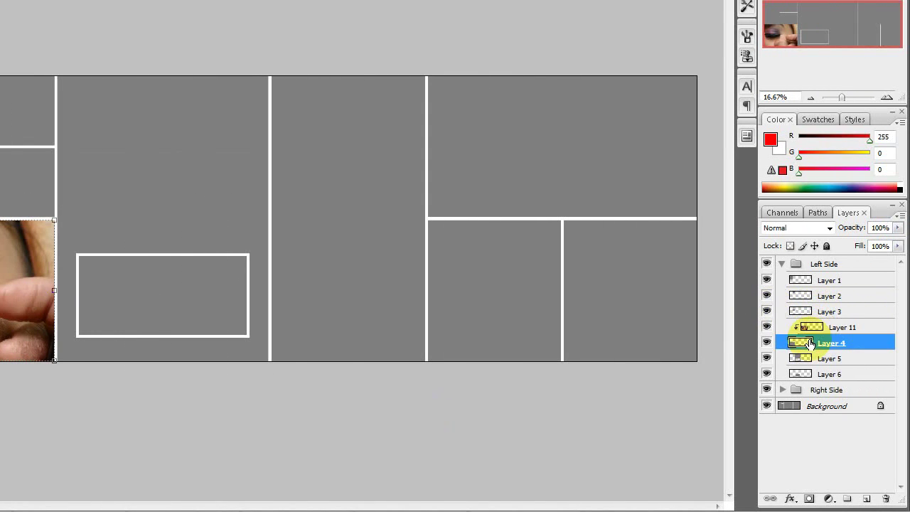
pyautogui.click(813, 330)
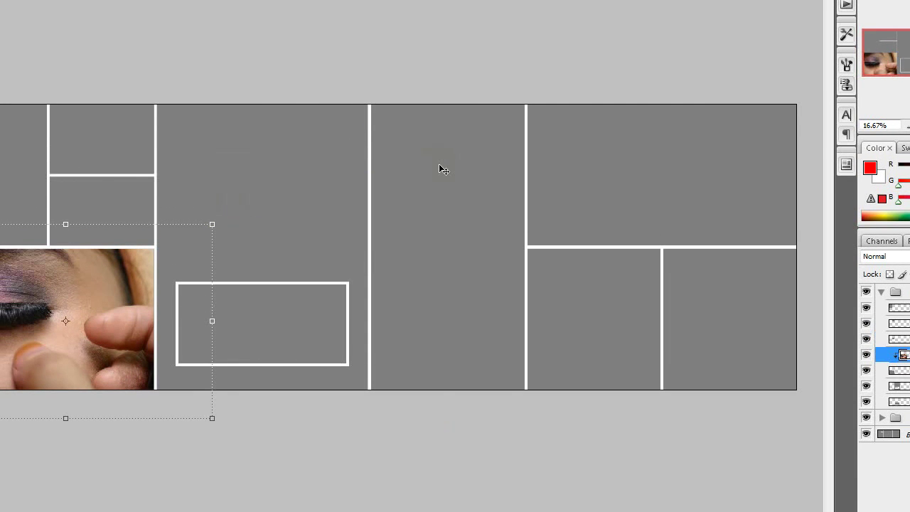
pyautogui.click(439, 169)
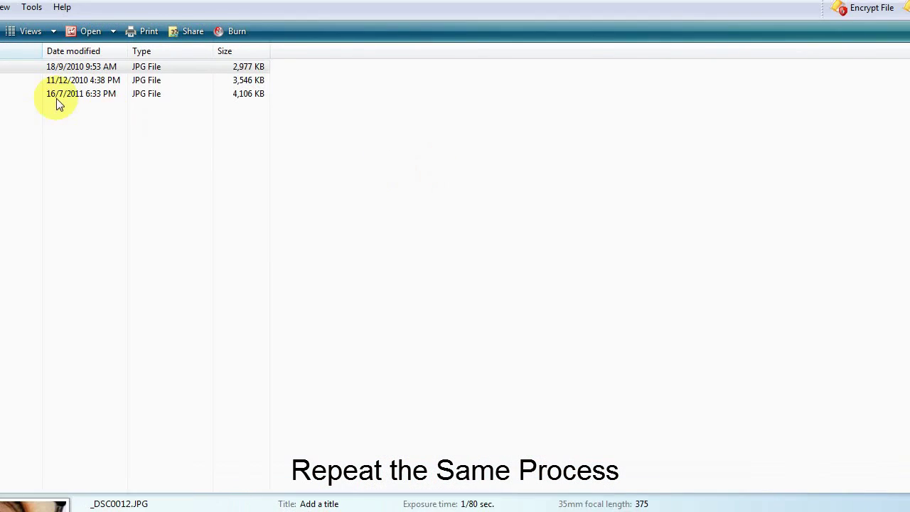
# Select DSC_0364.JPG in Explorer and drop it onto Photoshop to open it
pyautogui.click(40, 137)
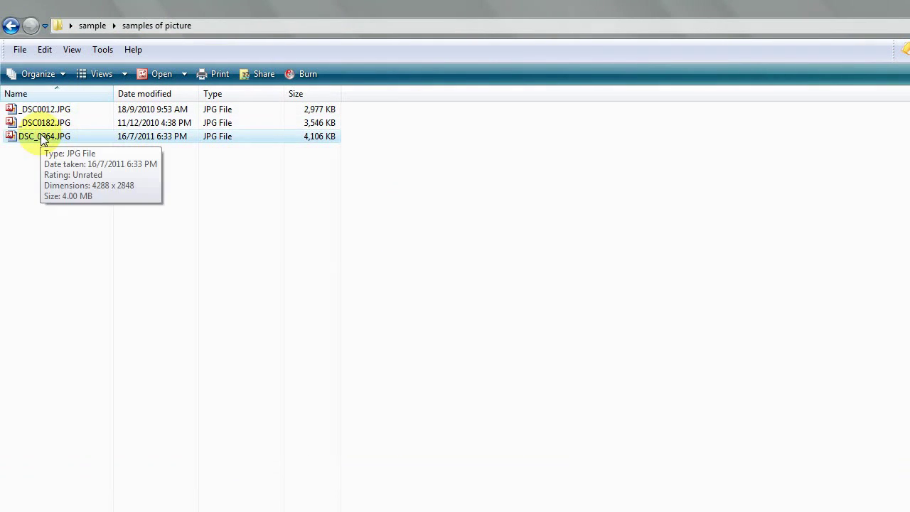
pyautogui.moveTo(41, 139)
pyautogui.mouseDown()
pyautogui.moveTo(140, 205)
pyautogui.moveTo(182, 268)
pyautogui.mouseUp()
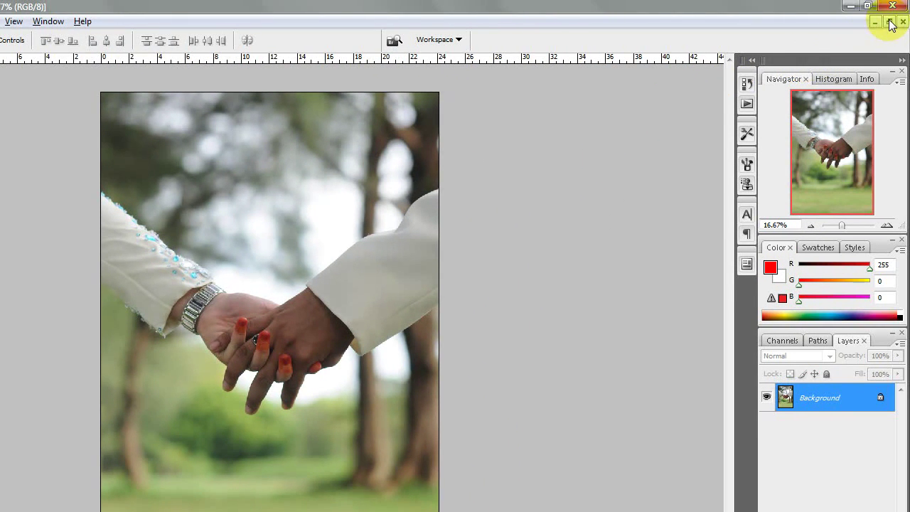
# Copy the holding-hands photo's layer into the collage and maximize the collage window
pyautogui.click(889, 22)
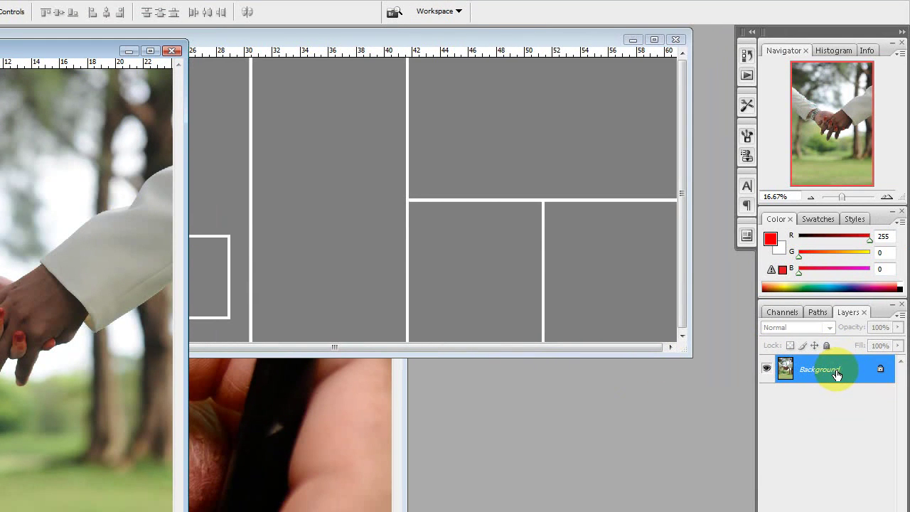
pyautogui.moveTo(851, 373); pyautogui.dragTo(585, 240)
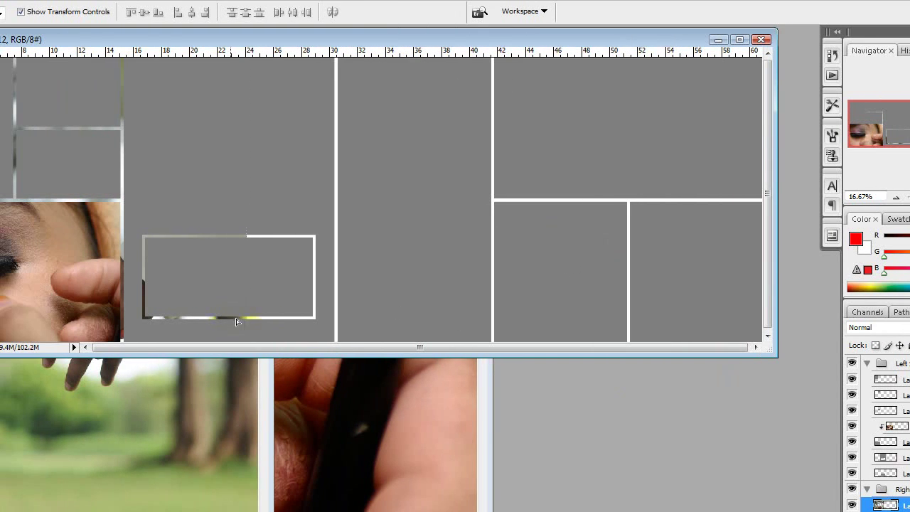
pyautogui.click(472, 289)
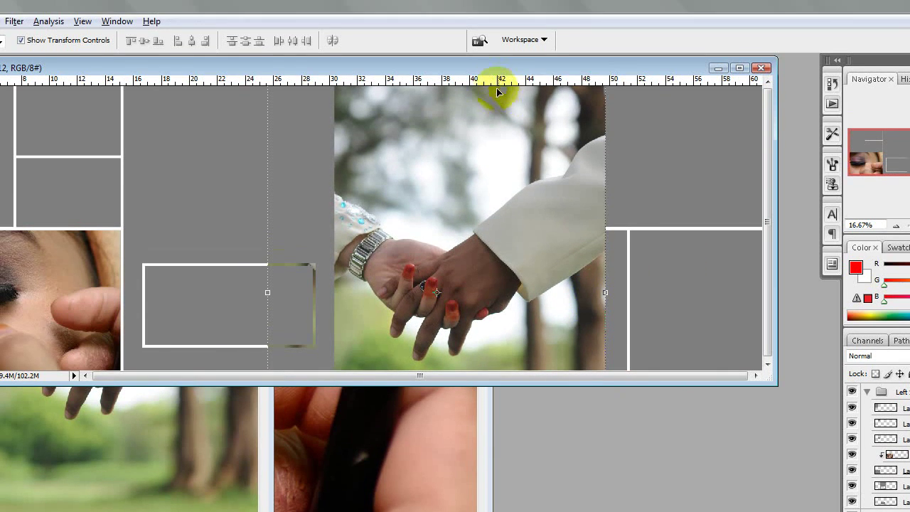
pyautogui.doubleClick(491, 70)
# Move the hands photo over the collage's right side and compare it with Layer 7
pyautogui.moveTo(581, 377); pyautogui.dragTo(407, 307)
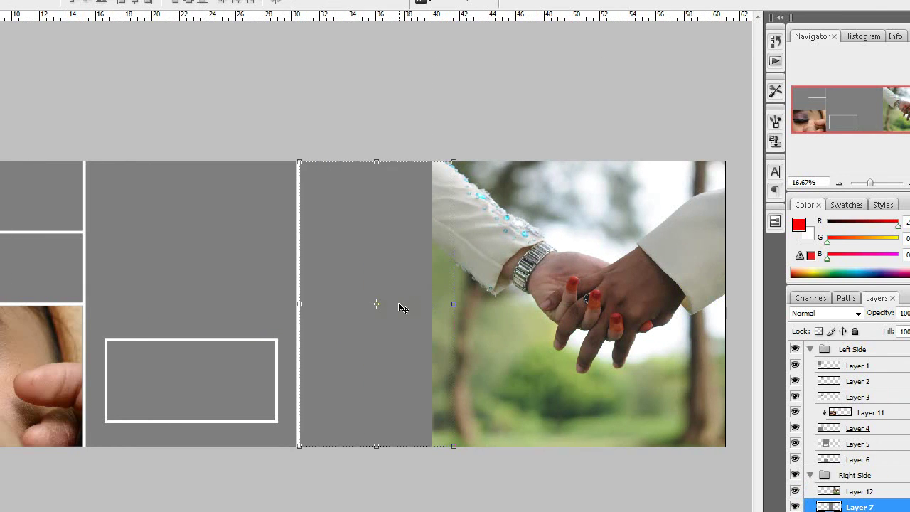
pyautogui.click(402, 307)
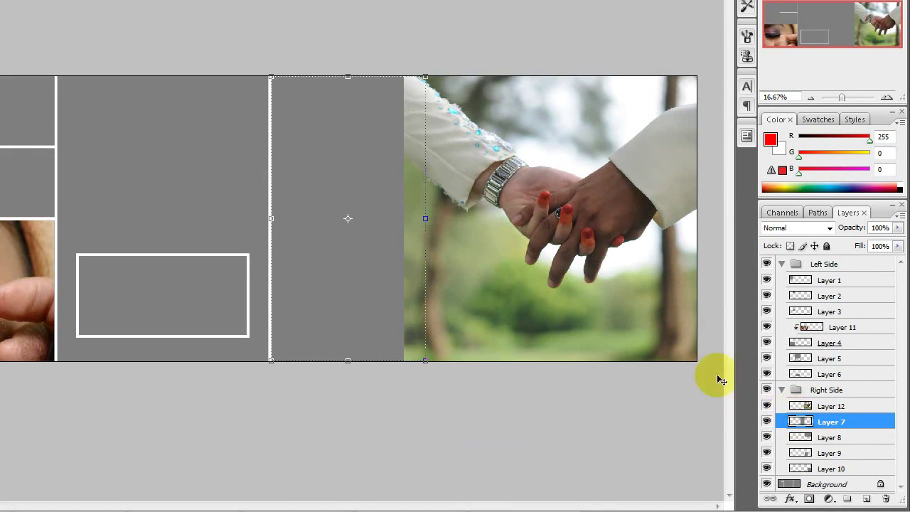
pyautogui.click(516, 297)
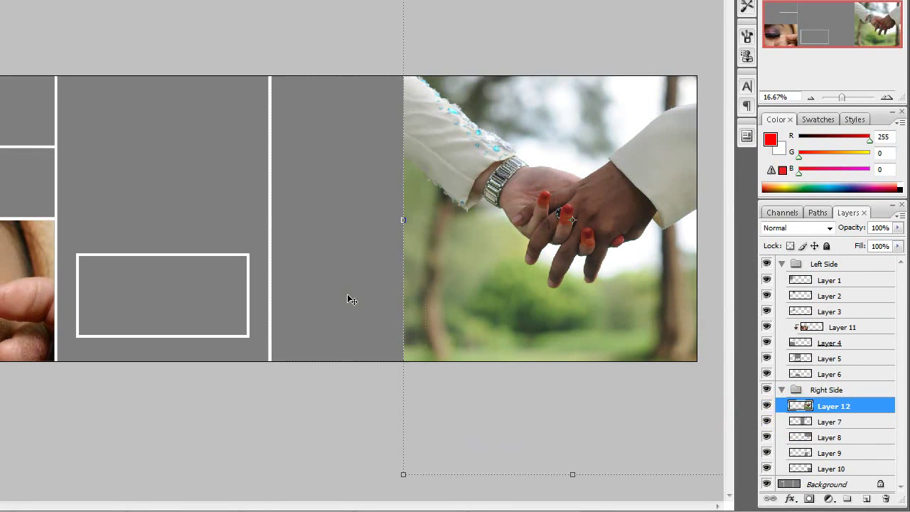
pyautogui.click(839, 421)
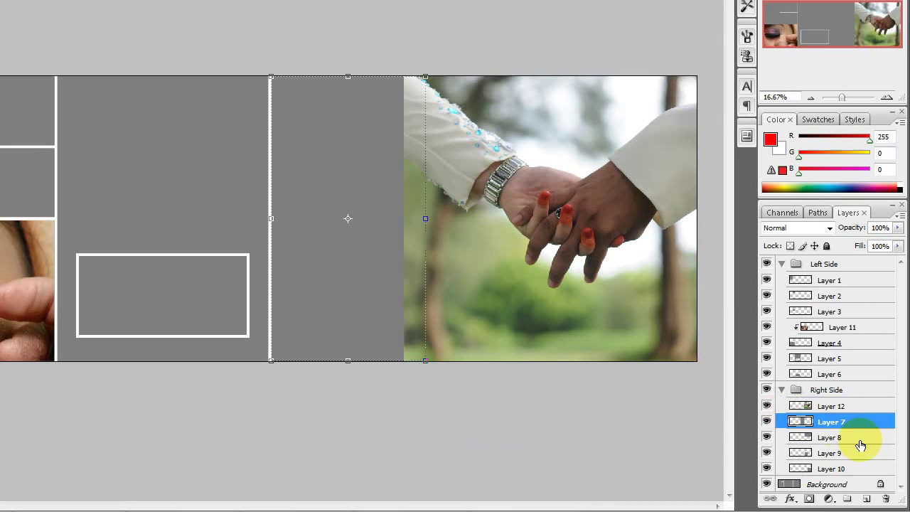
# Position Layer 12 over Layer 7's narrow box and clip the hands photo to it
pyautogui.click(840, 406)
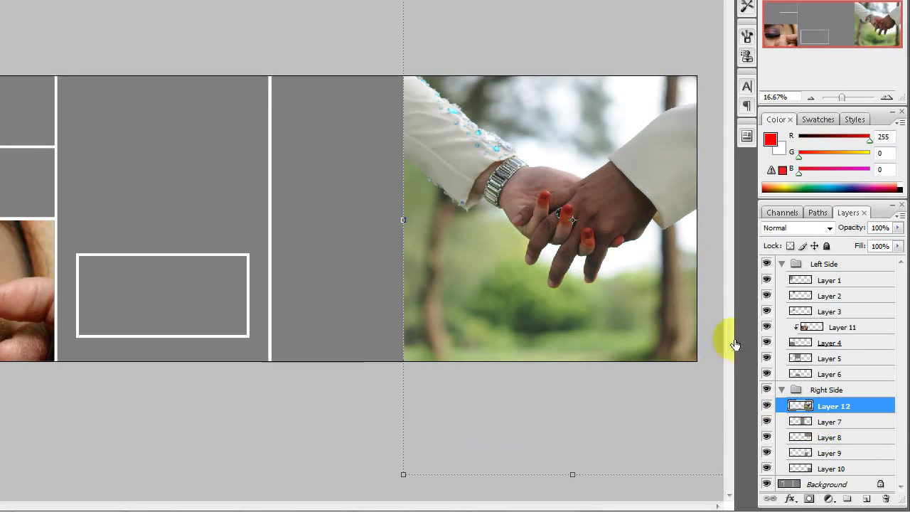
pyautogui.moveTo(551, 289)
pyautogui.mouseDown()
pyautogui.moveTo(416, 289)
pyautogui.moveTo(422, 281)
pyautogui.mouseUp()
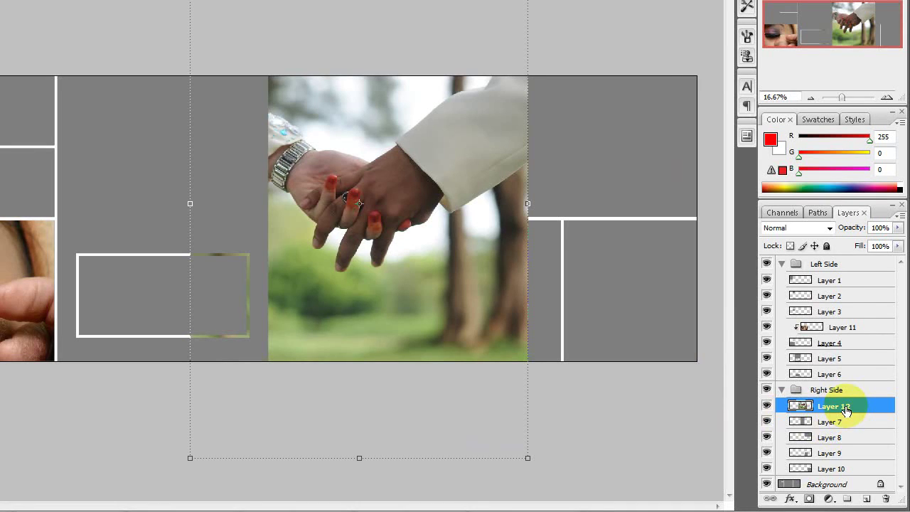
pyautogui.rightClick(846, 411)
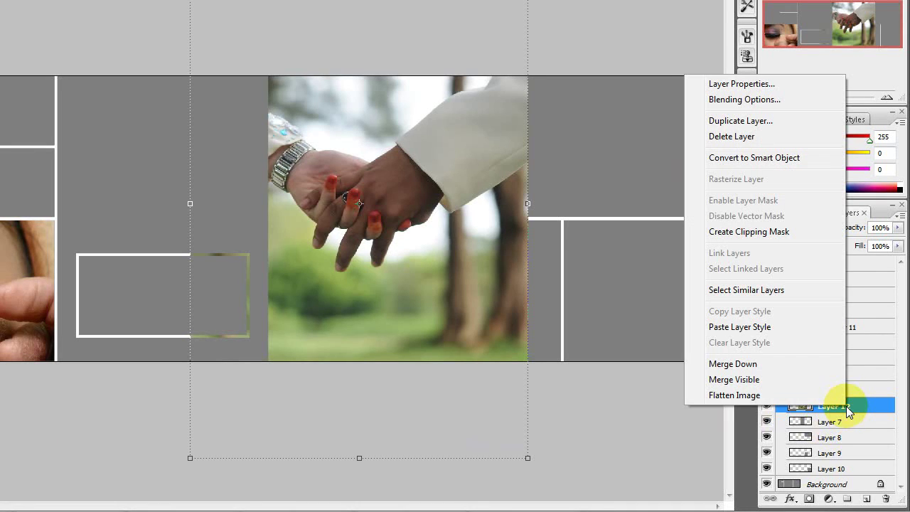
pyautogui.click(784, 234)
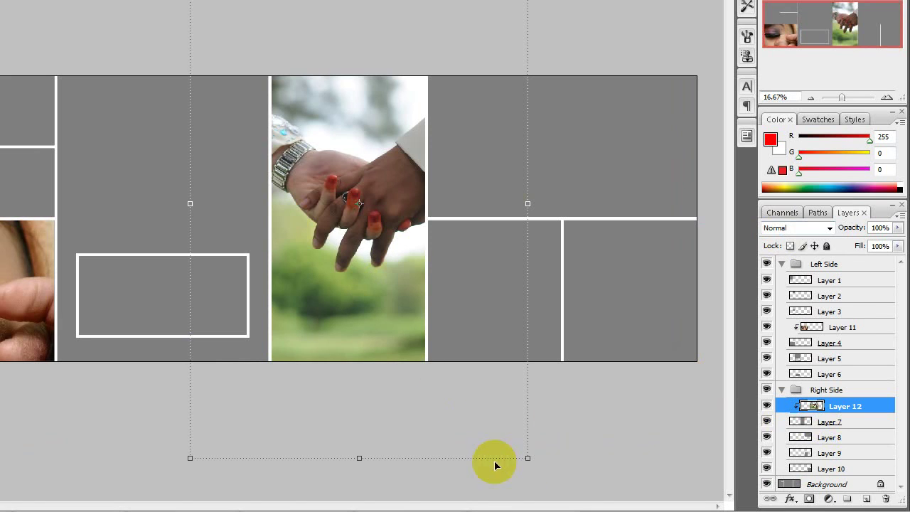
# Scale the hands photo down, nudge it left and down, and commit the transform
pyautogui.moveTo(528, 458); pyautogui.dragTo(477, 371)
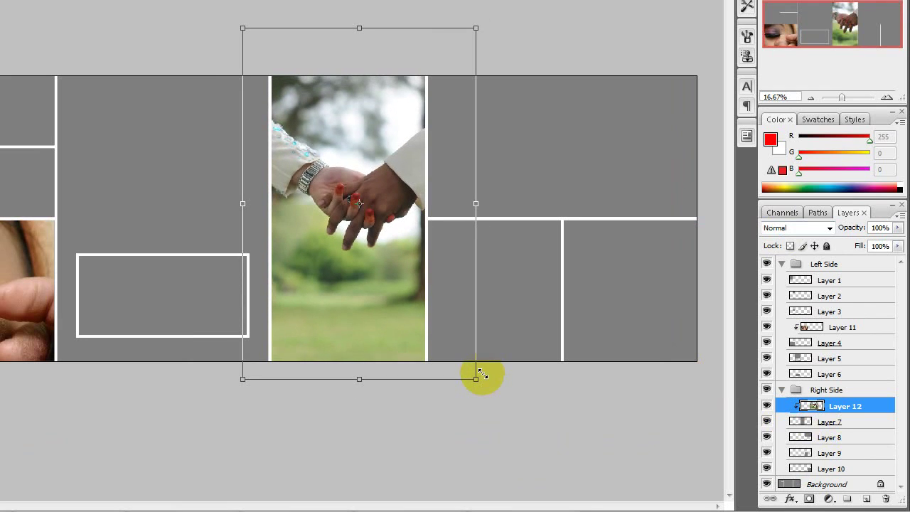
pyautogui.press('Down')
pyautogui.press('Down')
pyautogui.press('Down')
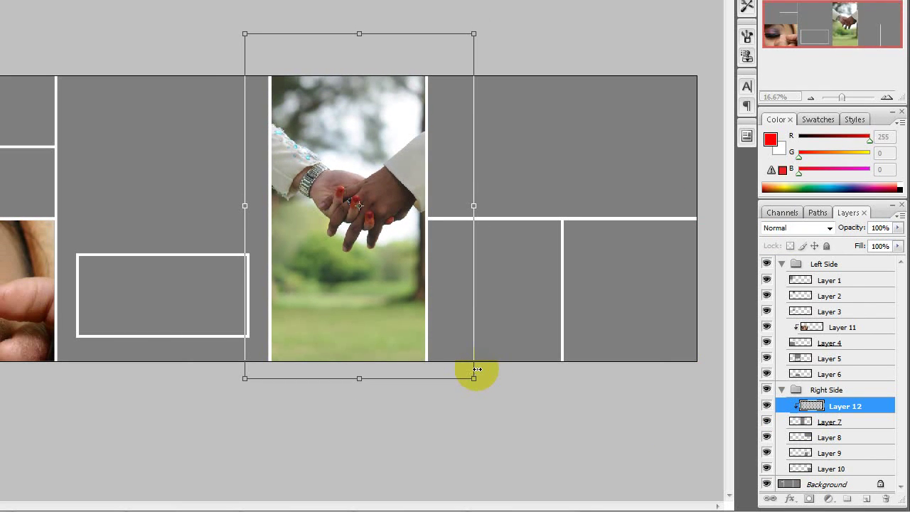
pyautogui.hotkey('shift', 'Left')
pyautogui.hotkey('shift', 'Left')
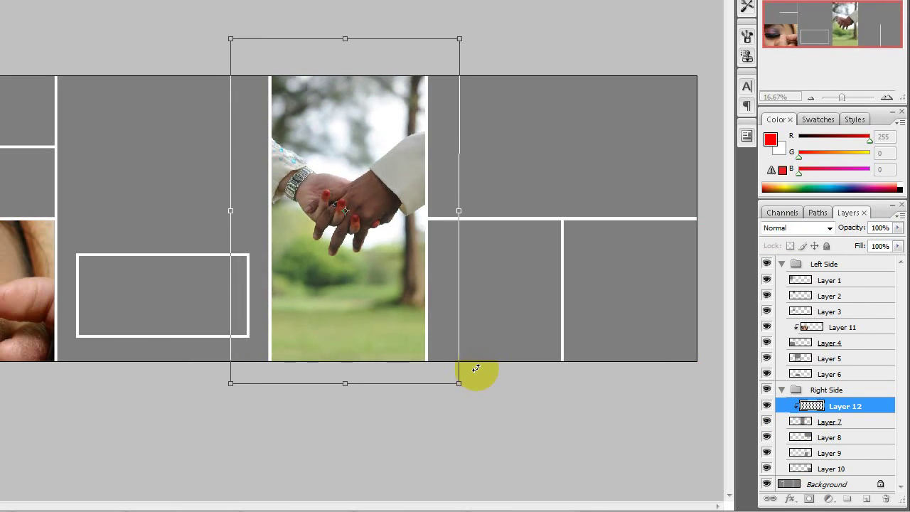
pyautogui.press('Down')
pyautogui.press('Down')
pyautogui.press('Down')
pyautogui.press('Down')
pyautogui.press('Down')
pyautogui.press('Down')
pyautogui.press('Down')
pyautogui.press('Down')
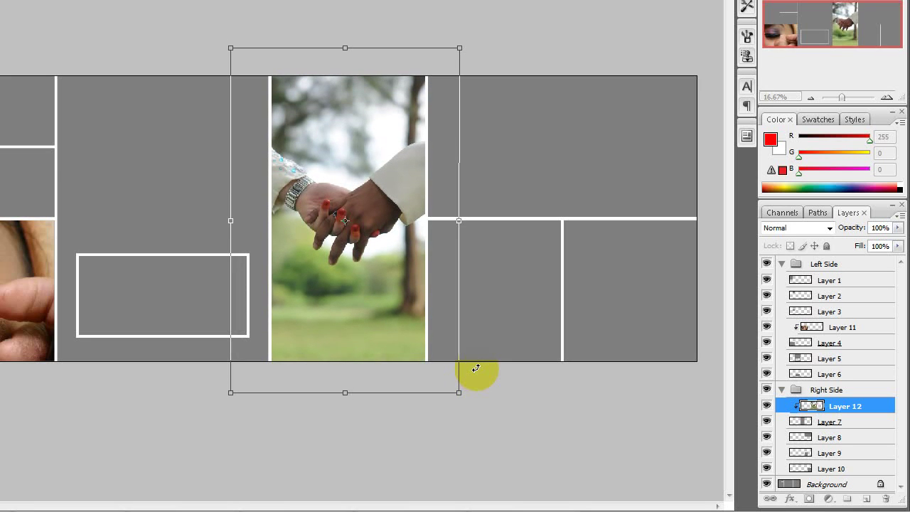
pyautogui.press('Down')
pyautogui.press('Down')
pyautogui.press('Down')
pyautogui.press('Down')
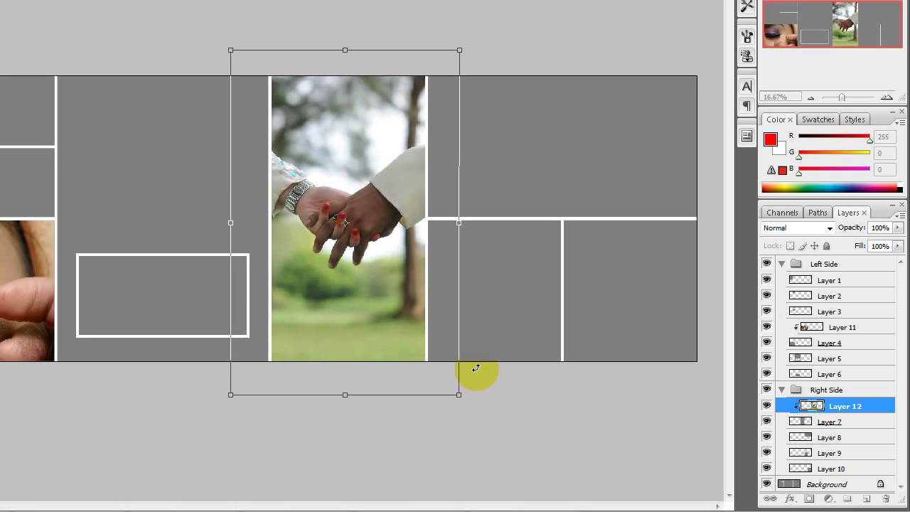
pyautogui.press('Return')
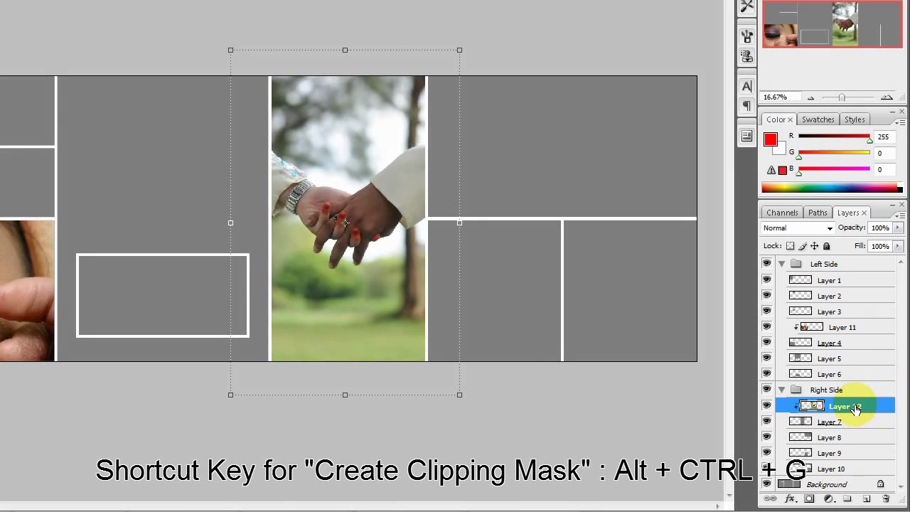
pyautogui.rightClick(855, 409)
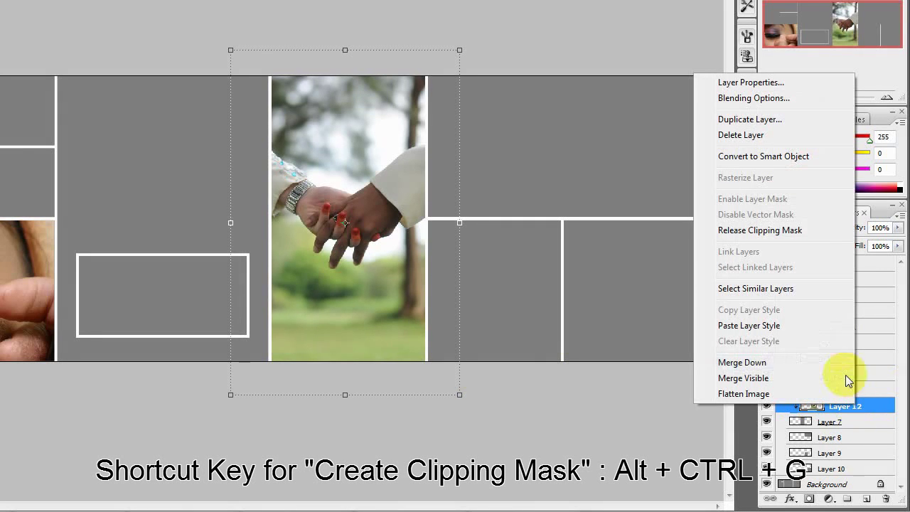
pyautogui.click(810, 234)
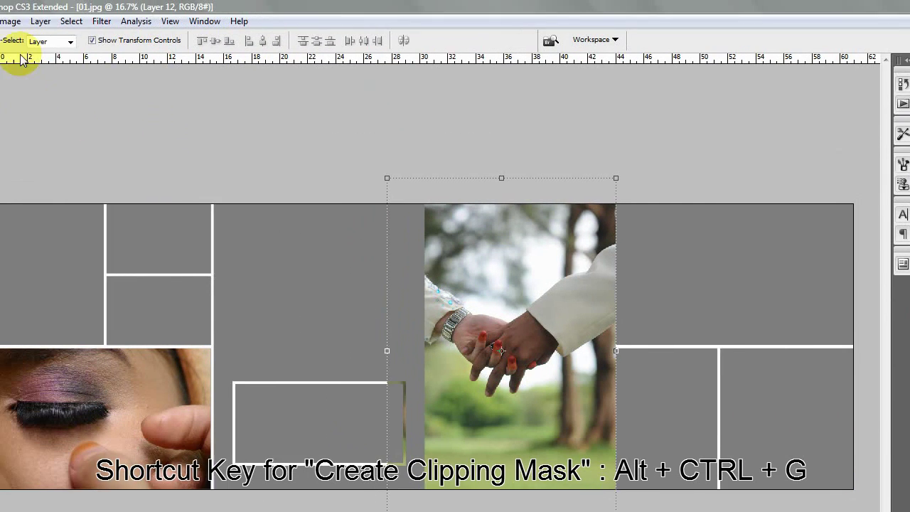
pyautogui.click(79, 22)
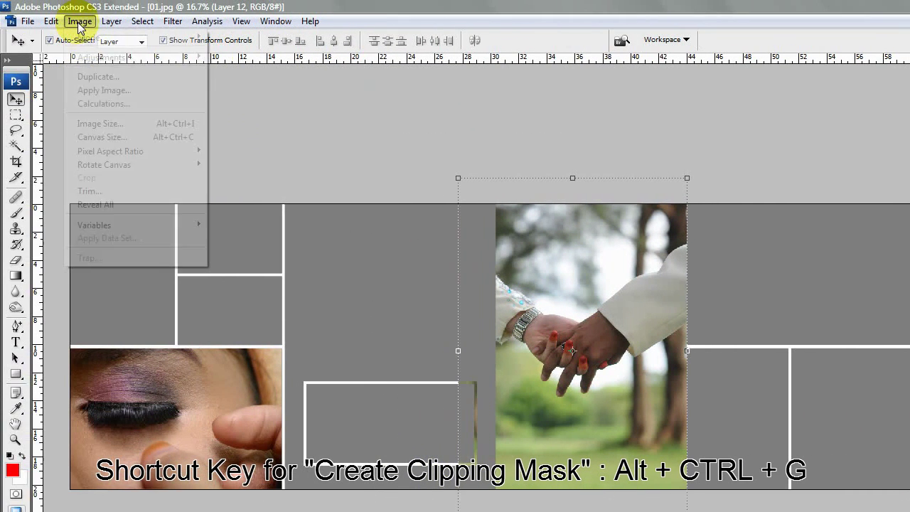
pyautogui.moveTo(112, 21)
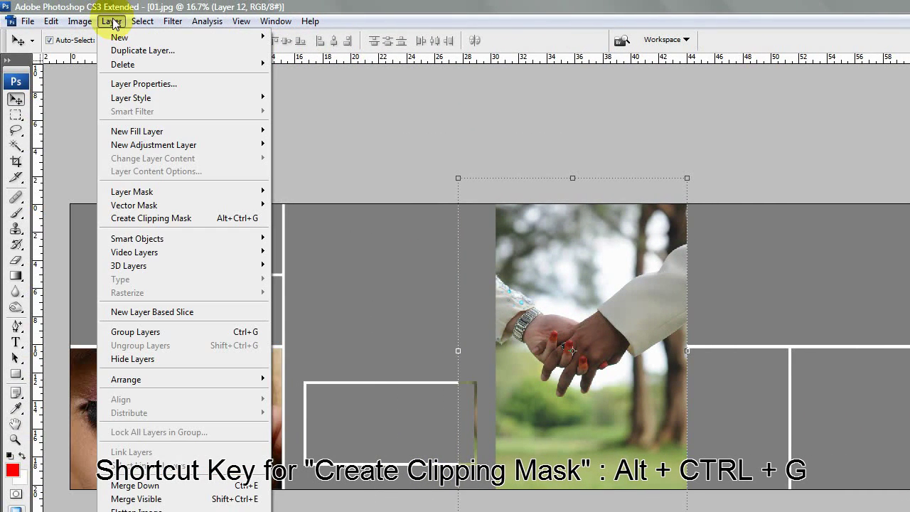
pyautogui.click(214, 220)
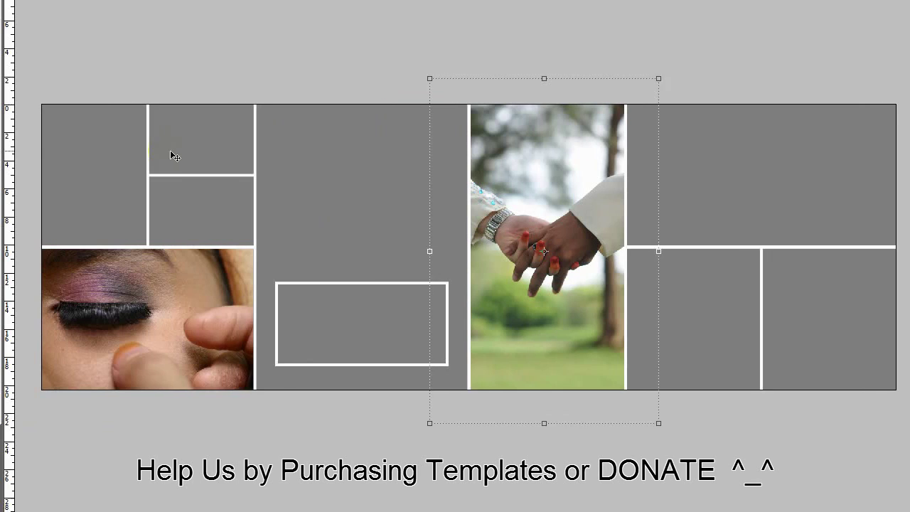
# Select the empty top-left grey box's layer with the Move tool's Auto-Select
pyautogui.click(122, 164)
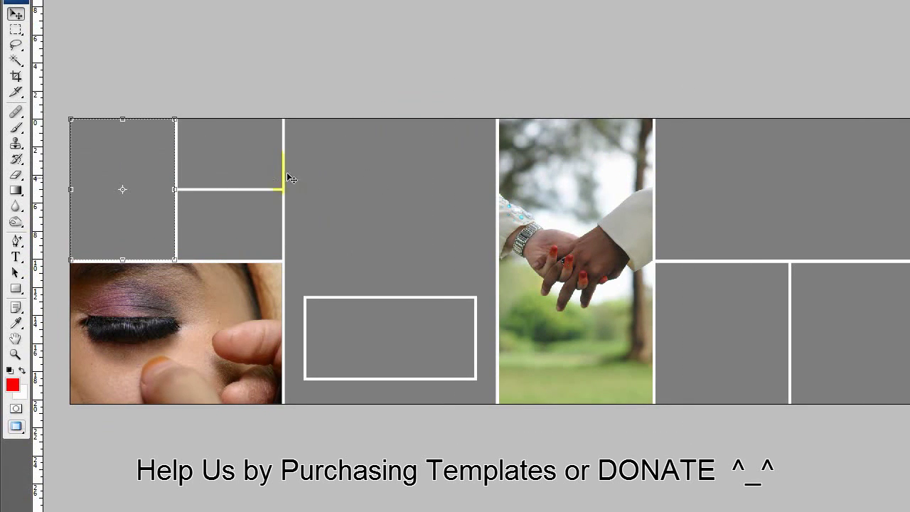